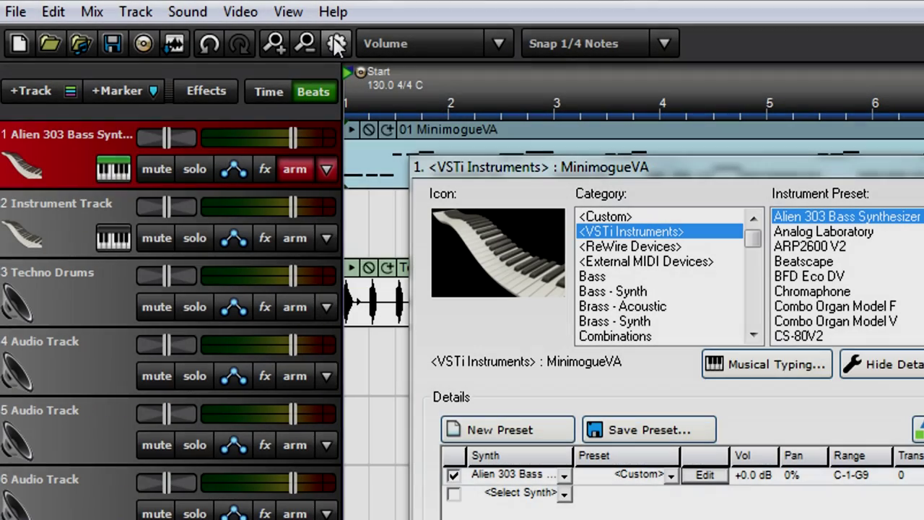
Open the Alien 303 editor and its MIDI Controller parameter automation mapping window
click(336, 43)
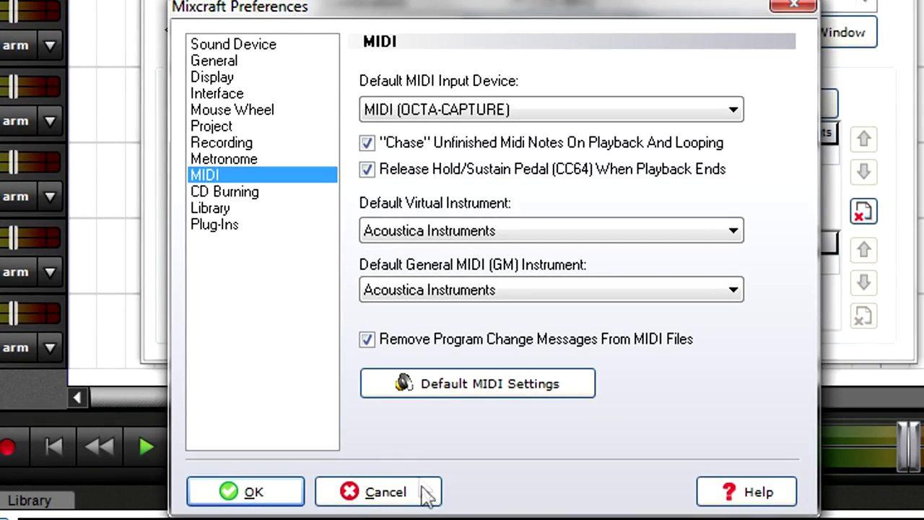
click(425, 492)
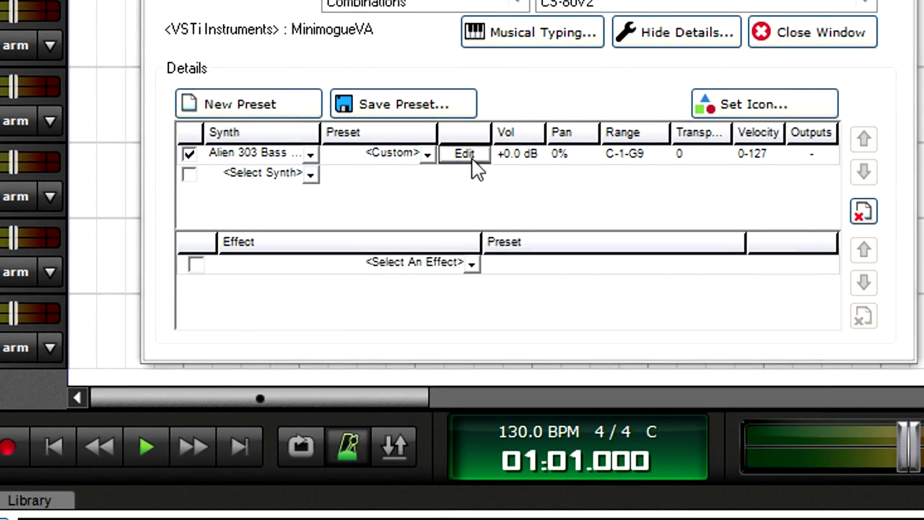
click(472, 159)
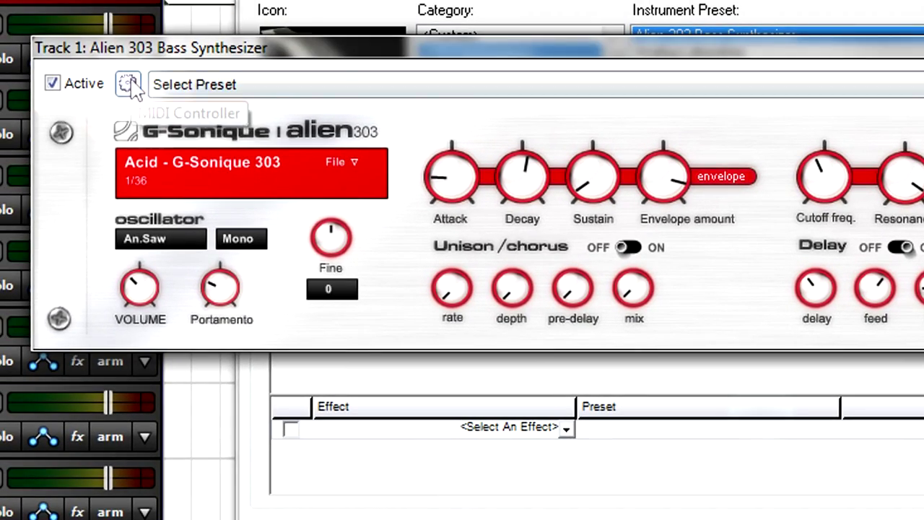
click(129, 84)
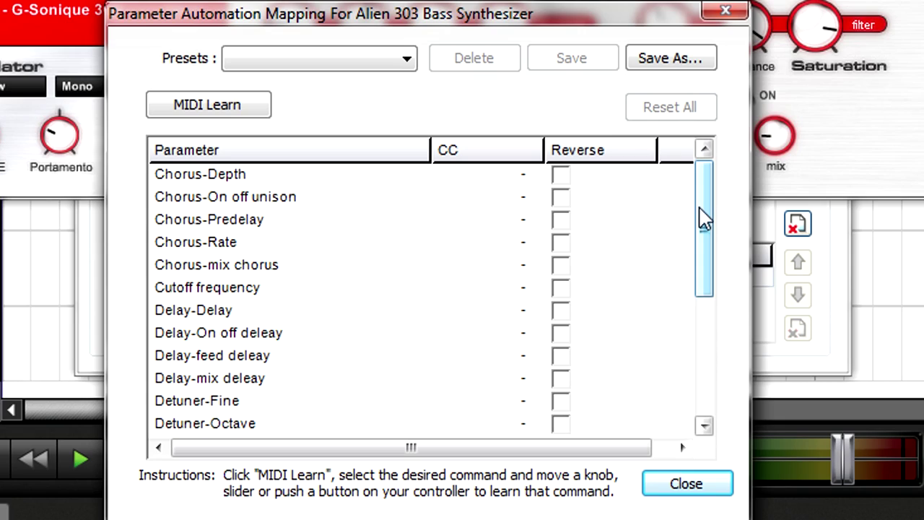
MIDI-learn Cutoff frequency to CC 1 with a hardware knob, leave Reverse off, and close the mapping
mouse_move(702, 219)
mouse_down()
mouse_move(706, 333)
mouse_move(707, 212)
mouse_up()
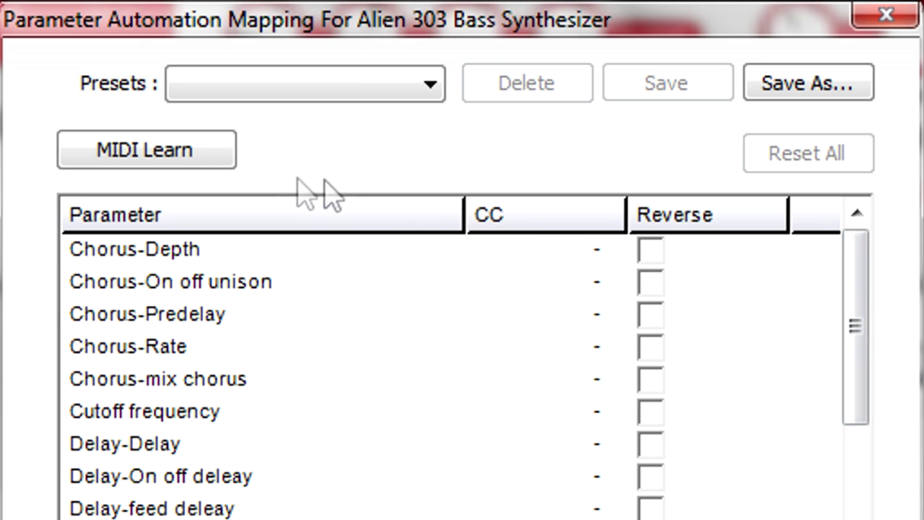
click(193, 156)
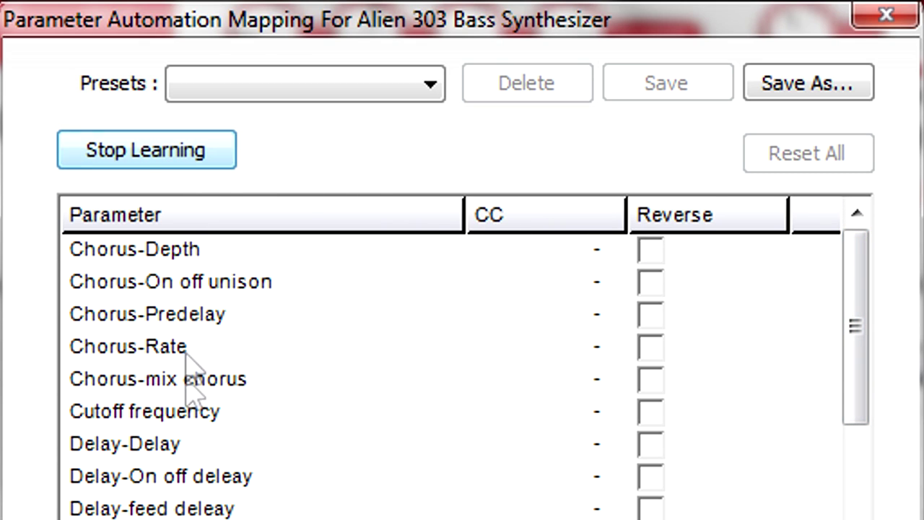
click(191, 411)
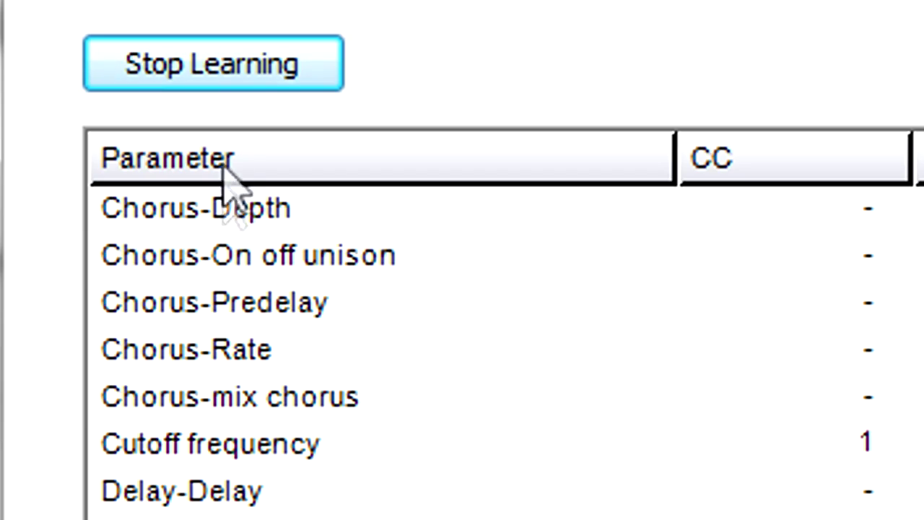
click(226, 64)
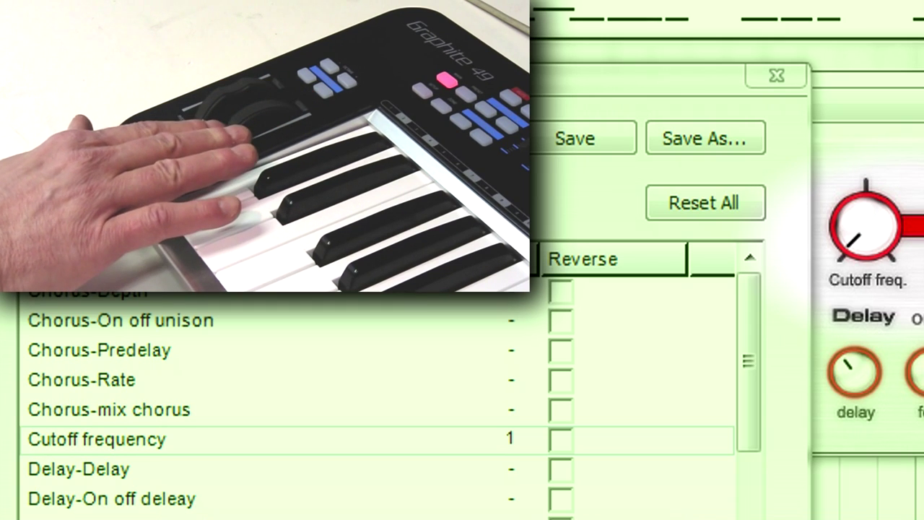
click(560, 439)
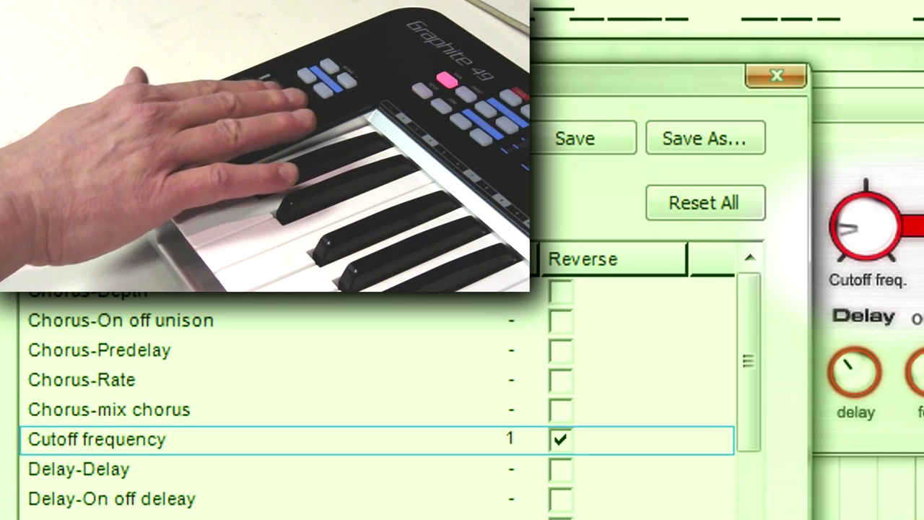
click(563, 440)
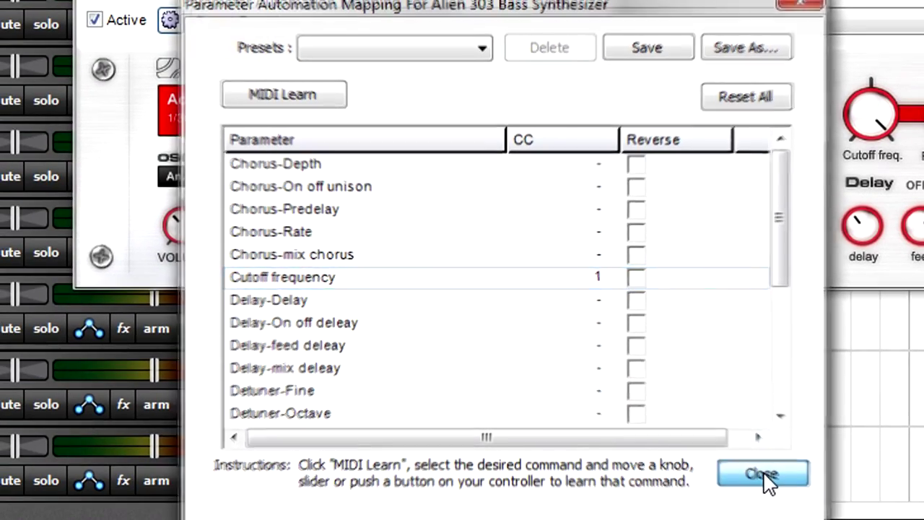
click(722, 519)
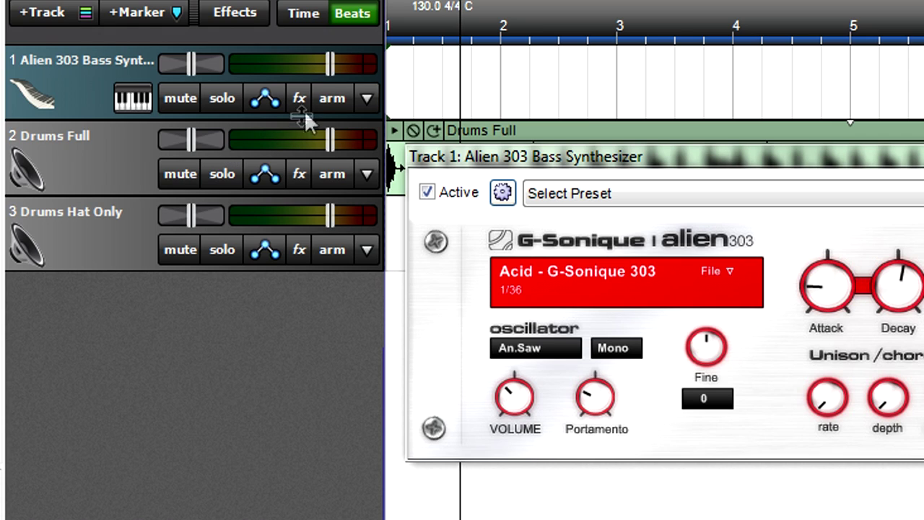
Arm the synth track and set its MIDI input to SAMSON Graphite 49 channel 1
click(334, 98)
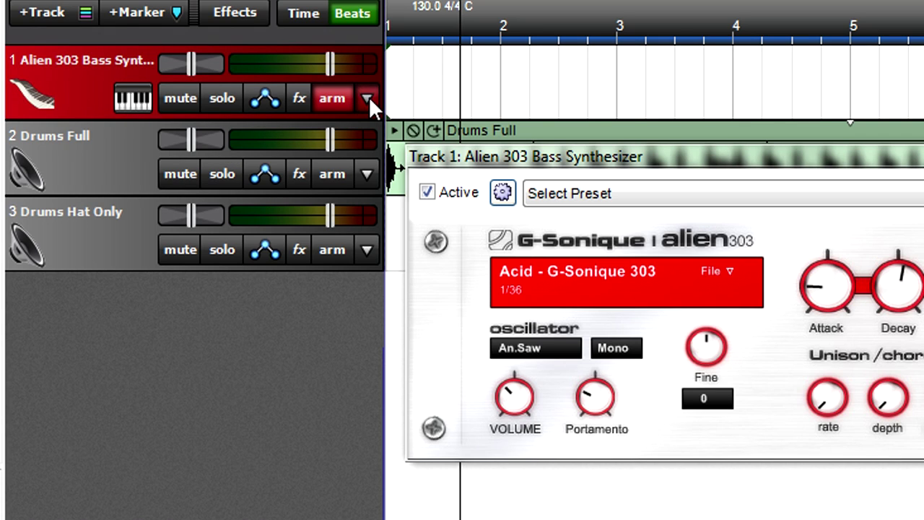
click(368, 99)
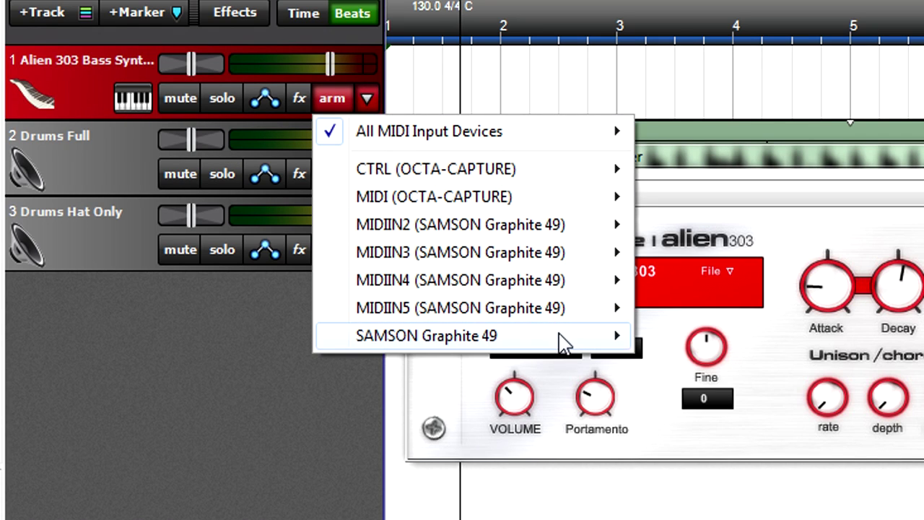
mouse_move(561, 342)
click(708, 375)
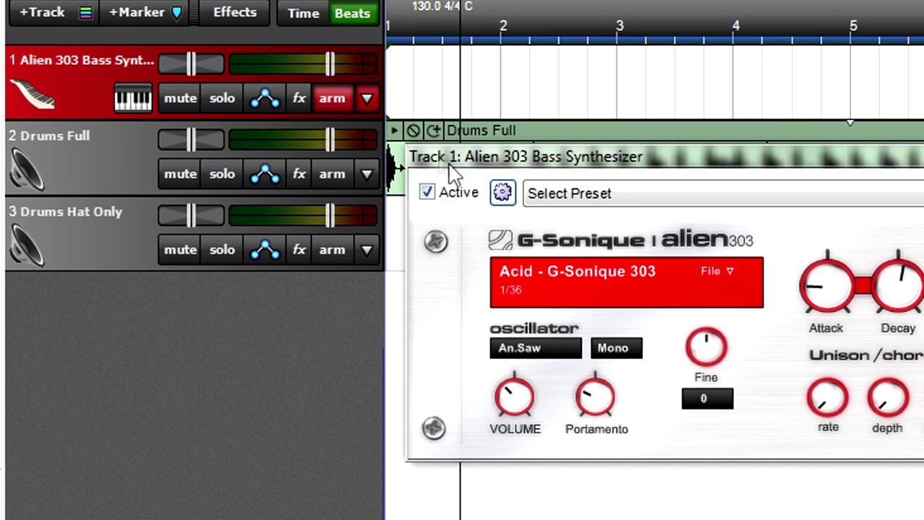
Switch the track input to All MIDI Input Devices, receiving from all MIDI channels
click(366, 98)
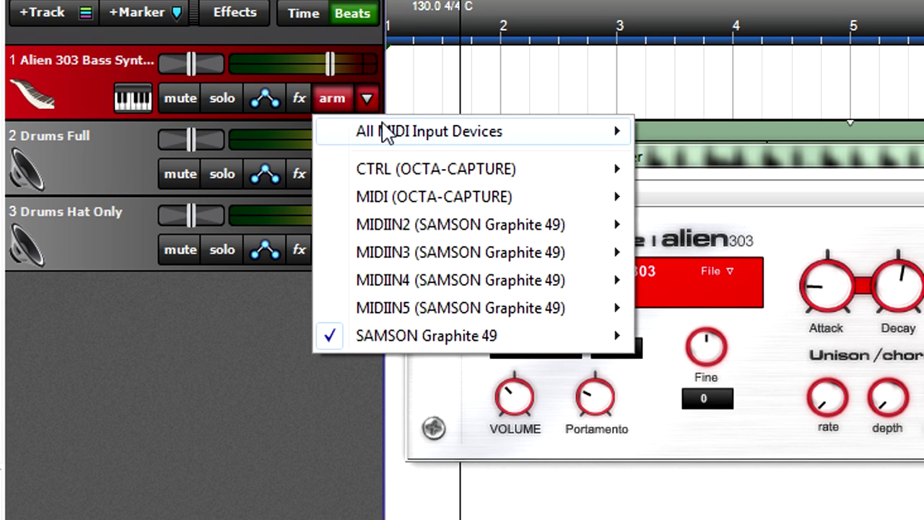
mouse_move(386, 134)
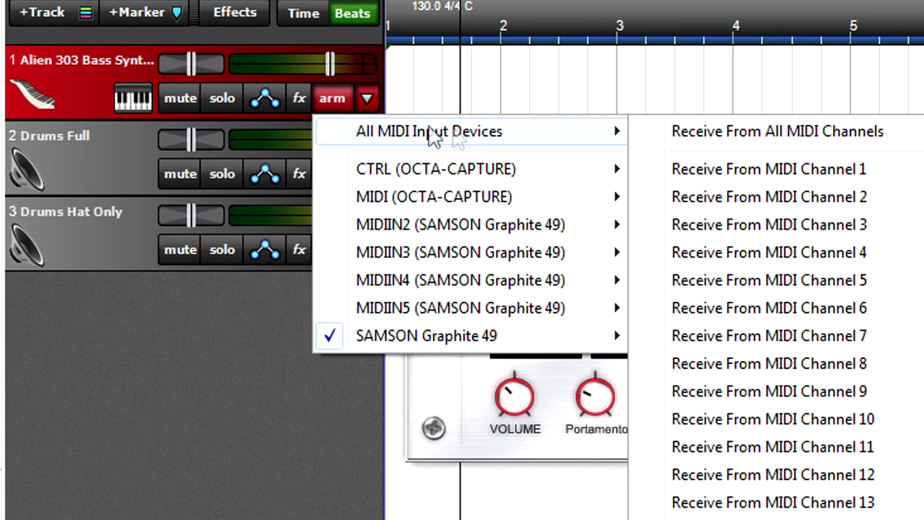
click(741, 136)
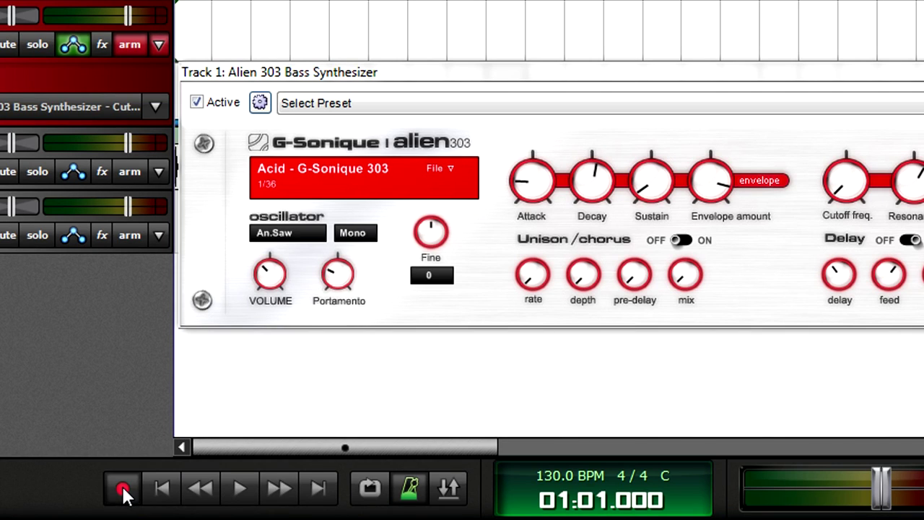
Start recording the bass part on the armed Alien 303 track from the transport
click(123, 490)
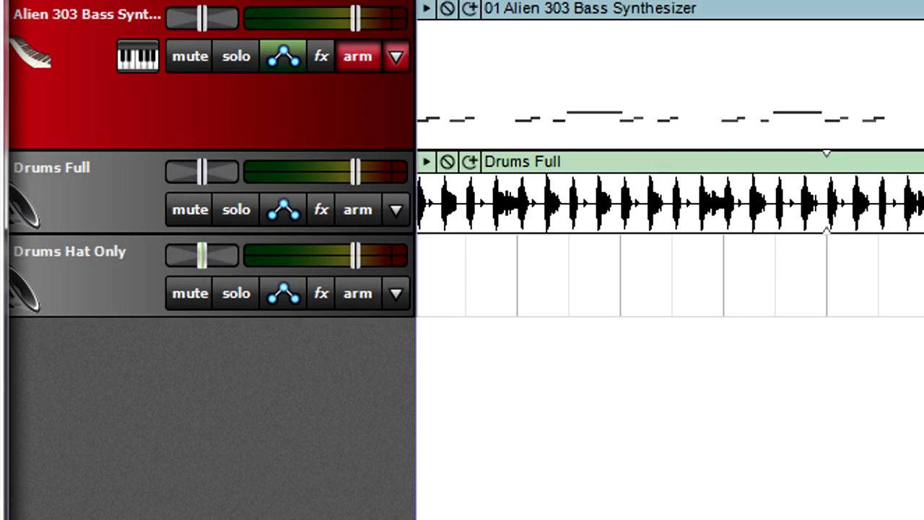
Display the 'Alien 303 Bass Synthesizer - Cutoff frequency' lane and raise one node to about 0.165
click(276, 58)
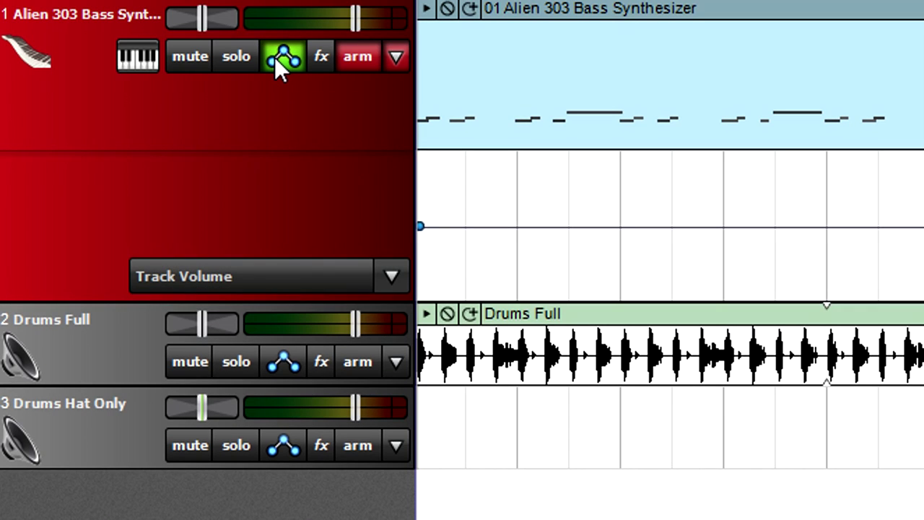
click(397, 267)
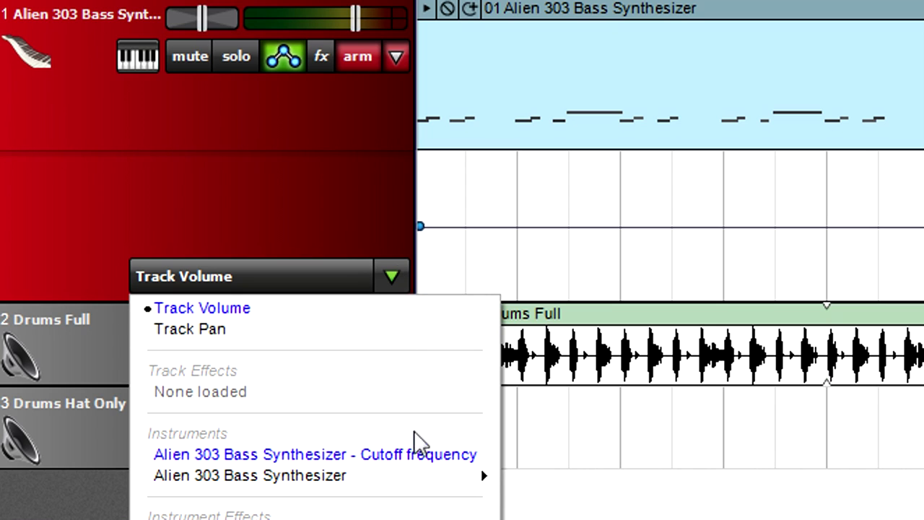
click(432, 454)
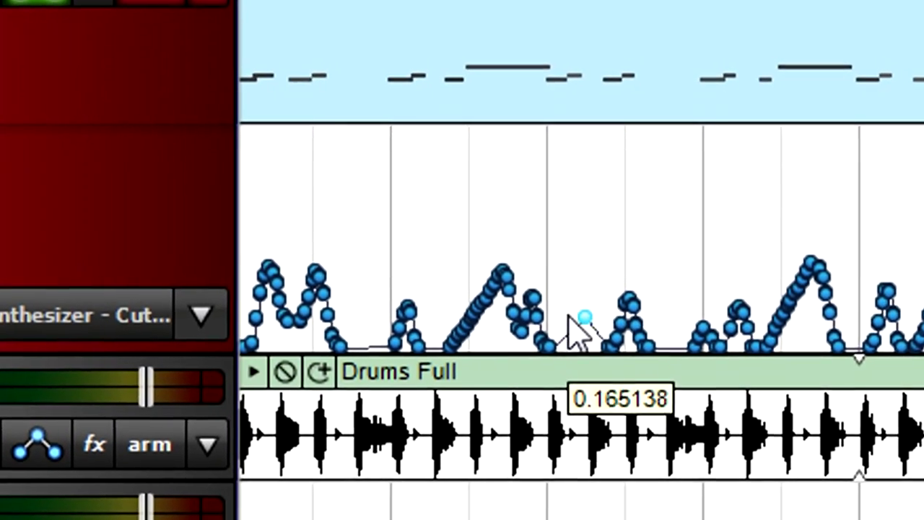
mouse_move(520, 357)
mouse_down()
mouse_move(536, 336)
mouse_move(523, 345)
mouse_up()
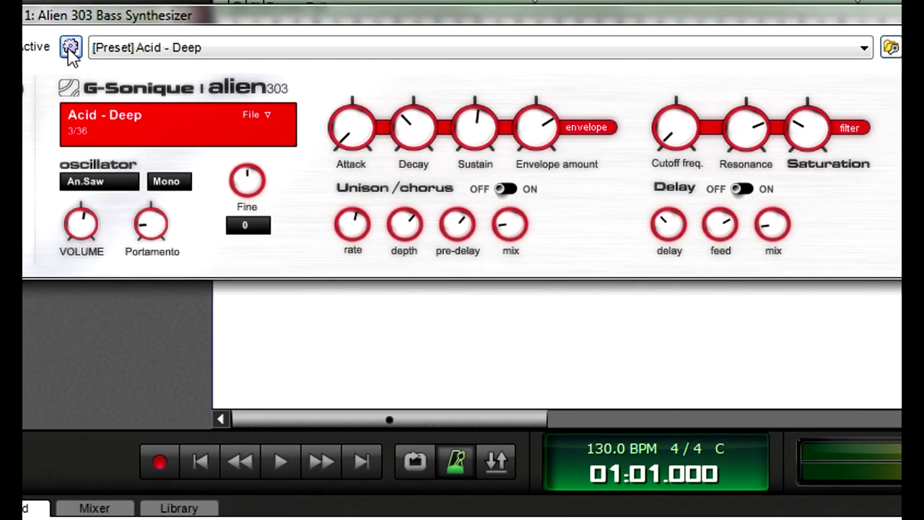
Reopen the Alien 303 parameter mapping, scroll its list, and close it with Cutoff still on CC 1
click(70, 46)
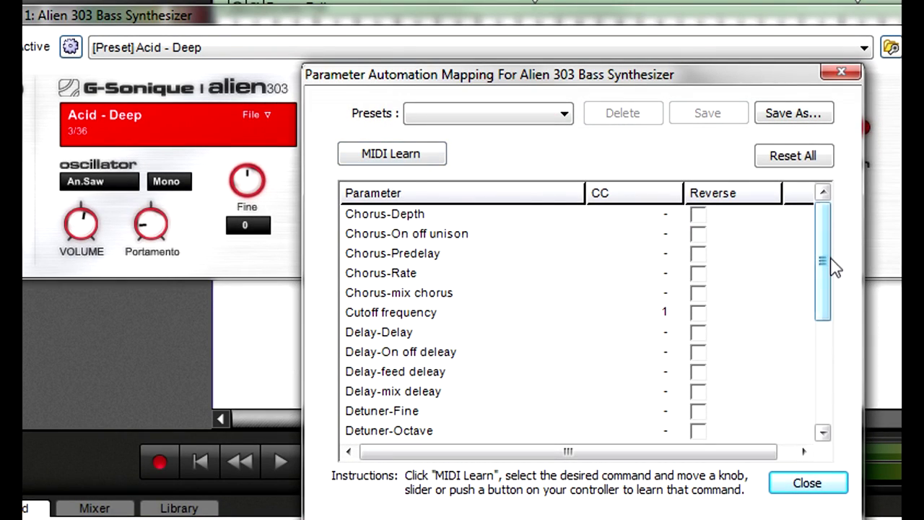
drag(826, 332, 820, 267)
click(838, 72)
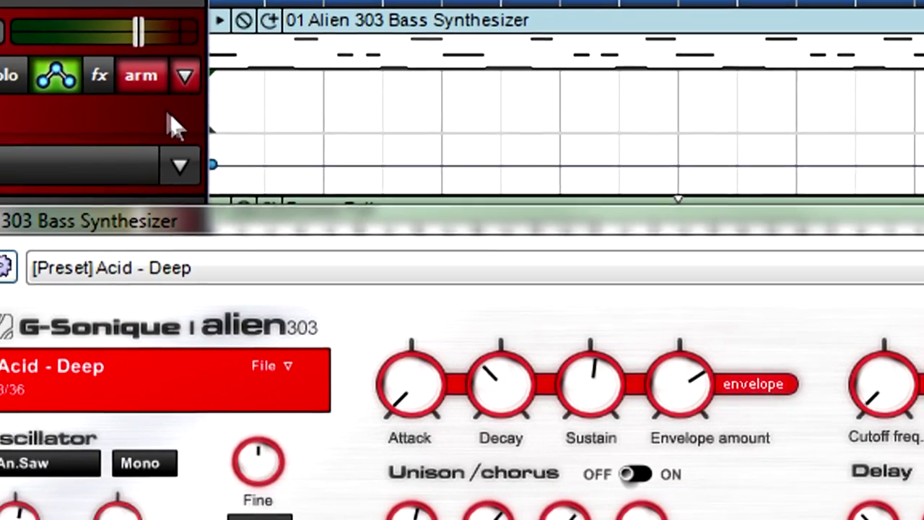
Set the synth track's Recording Mode to Overdub and display its 'Alien 303 Bass Synthesizer - Cutoff frequency' lane
right_click(213, 64)
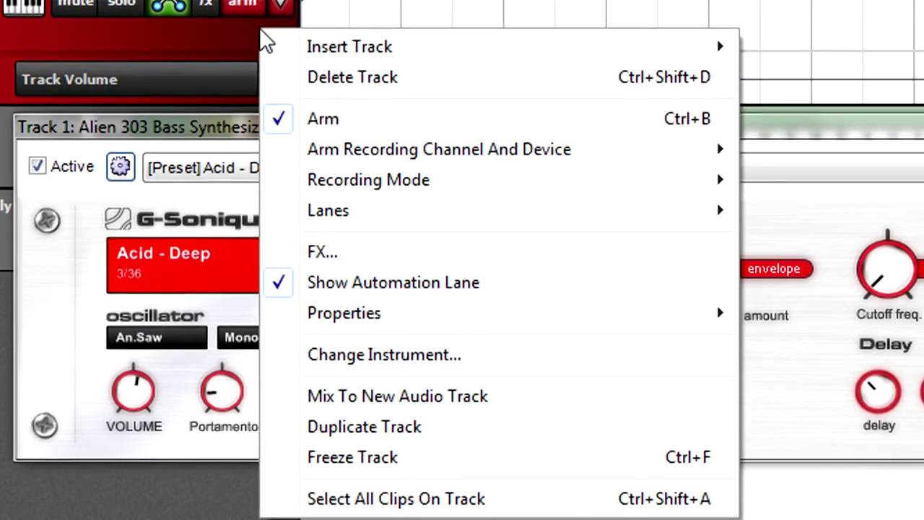
mouse_move(372, 231)
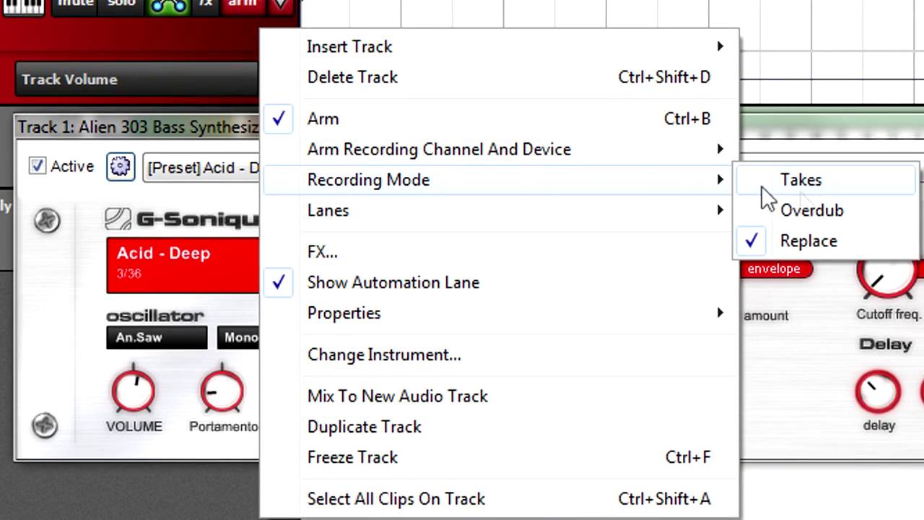
click(832, 210)
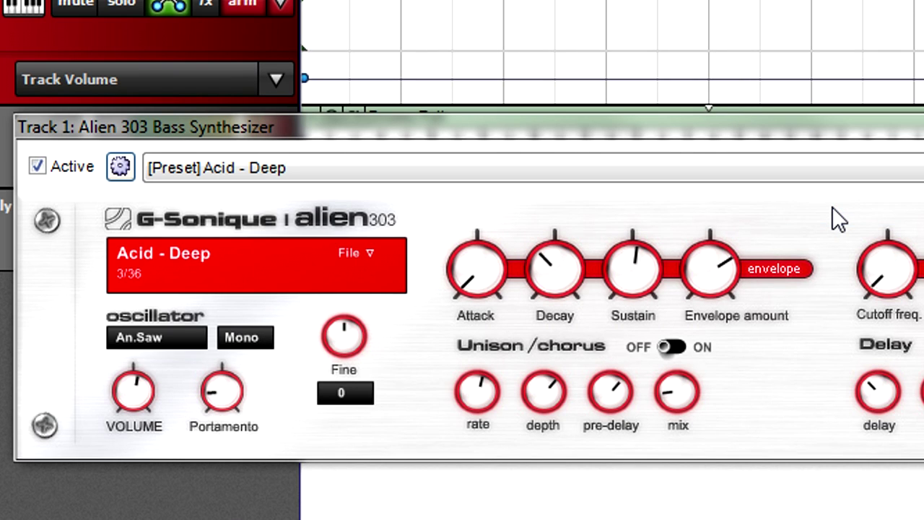
click(275, 80)
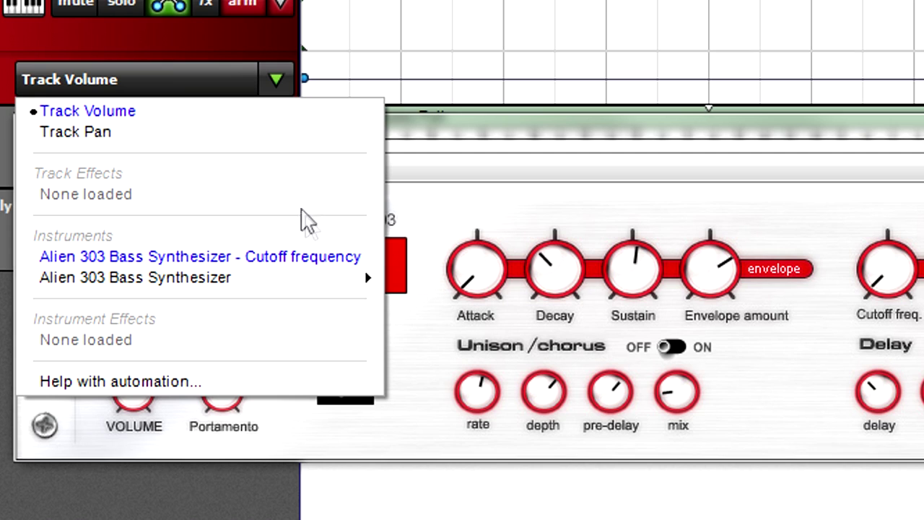
click(320, 268)
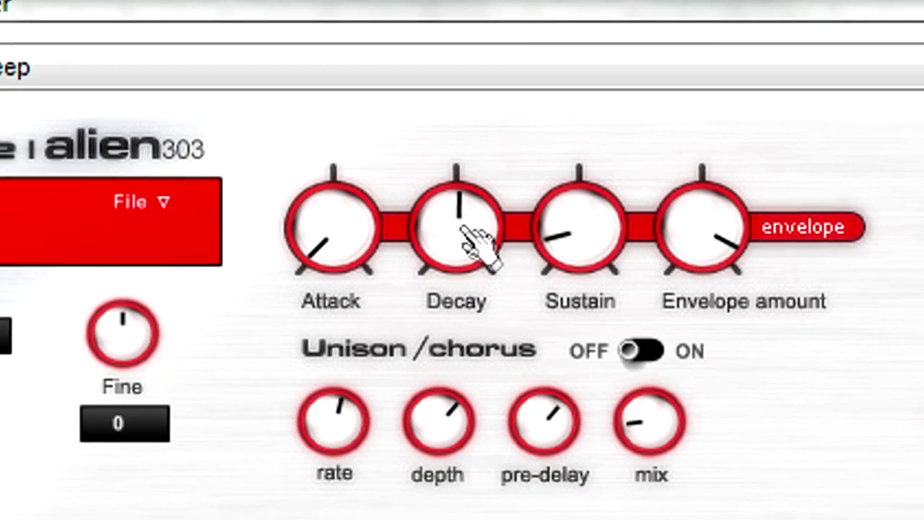
Lower the synth's Decay knob and MIDI-learn Envelope-decay to CC 1 in the mapping window
drag(482, 244, 482, 268)
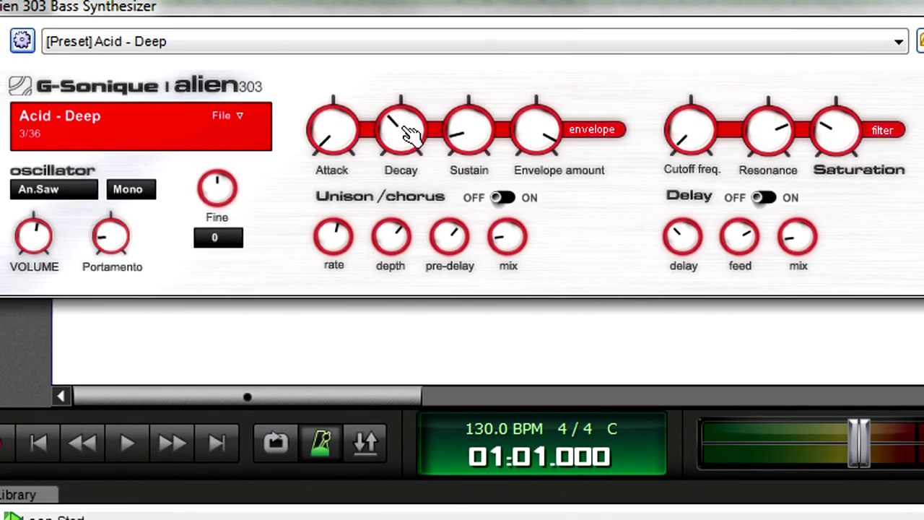
click(22, 42)
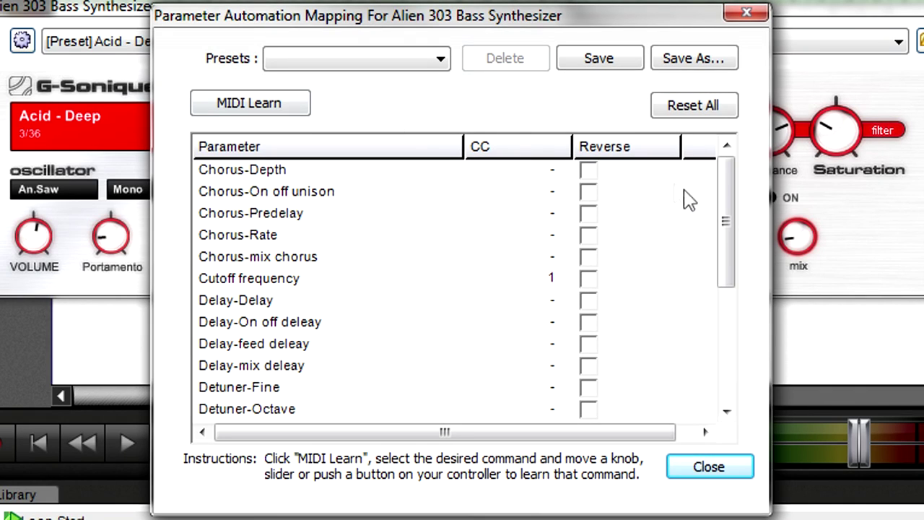
drag(726, 211, 727, 286)
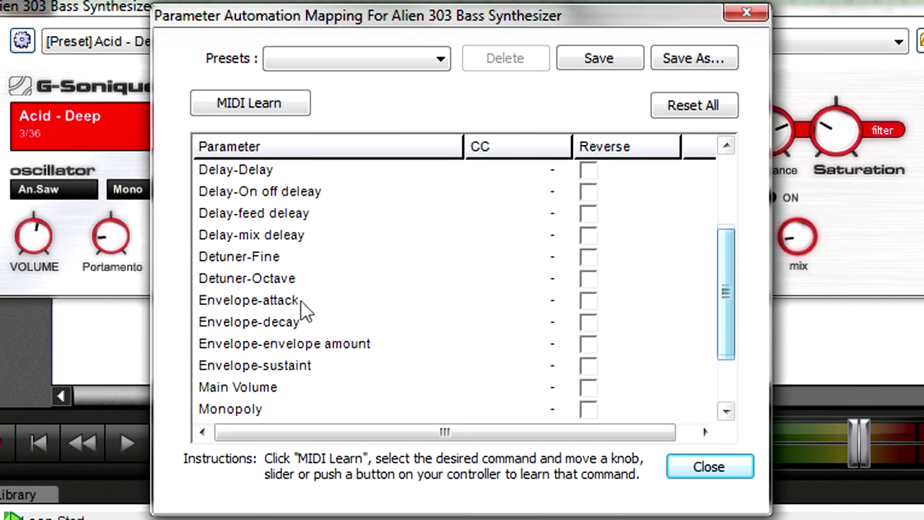
click(264, 108)
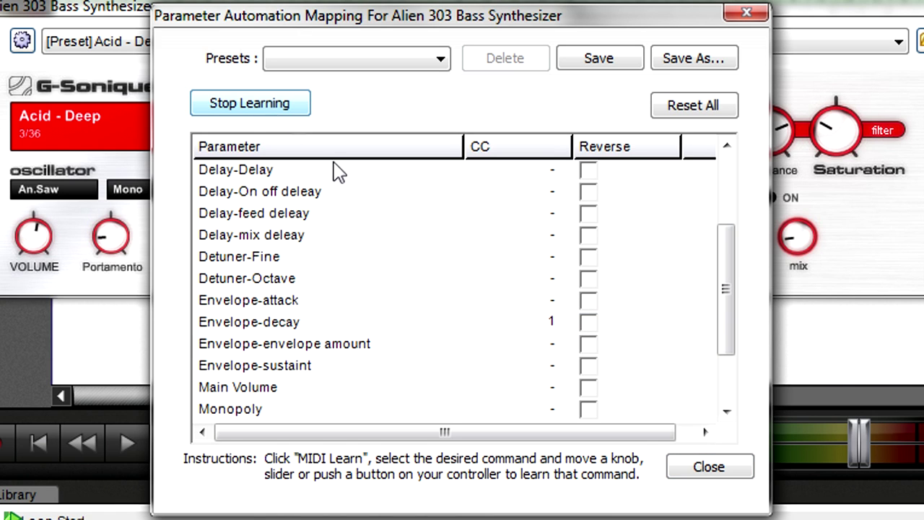
click(700, 467)
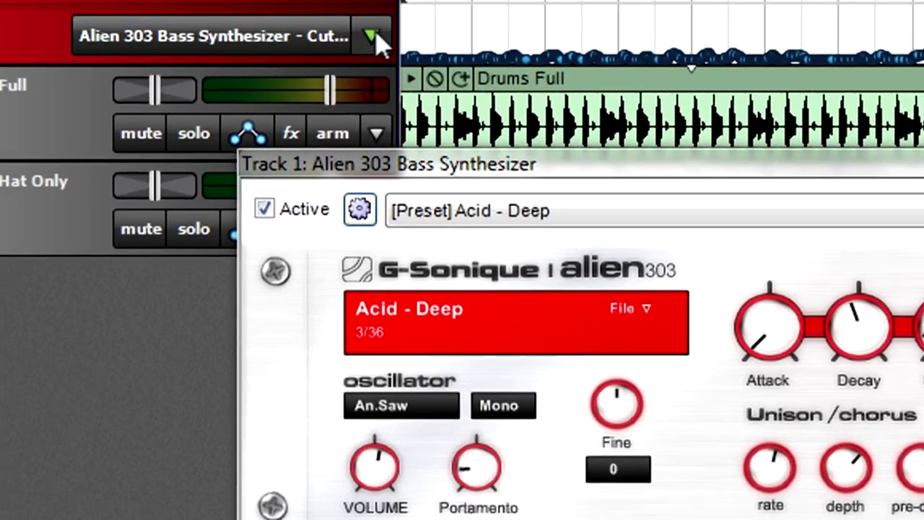
Choose 'Alien 303 Bass Synthesizer - Envelope-decay' in the track's automation dropdown
click(371, 37)
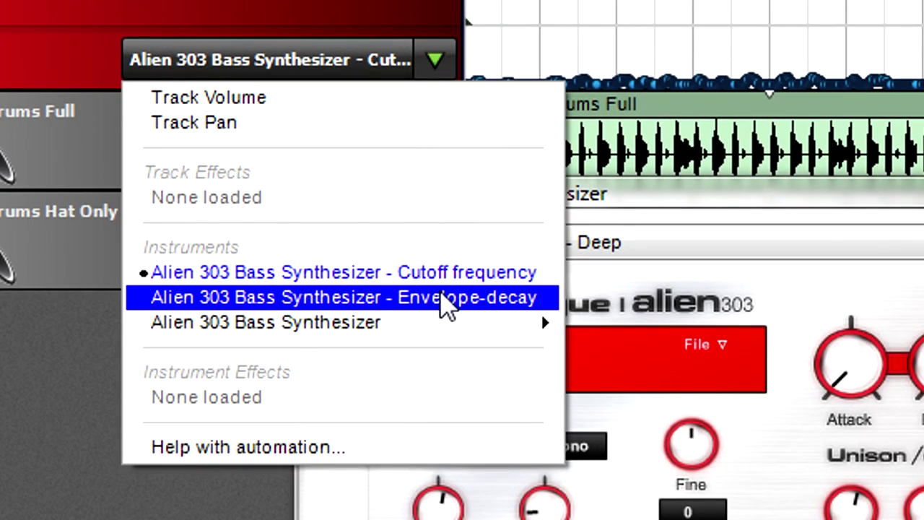
click(448, 307)
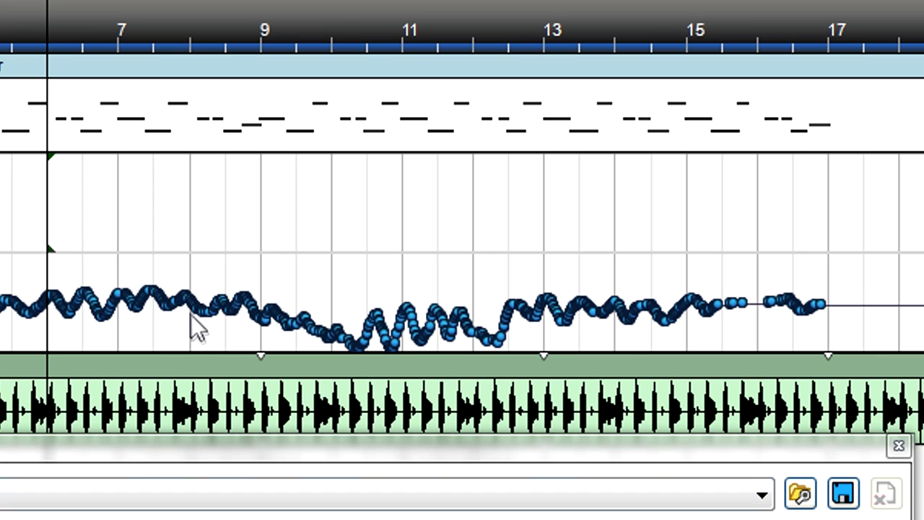
Flatten the decay automation between bars 8 and 16, then start recording new decay automation
drag(193, 306, 753, 296)
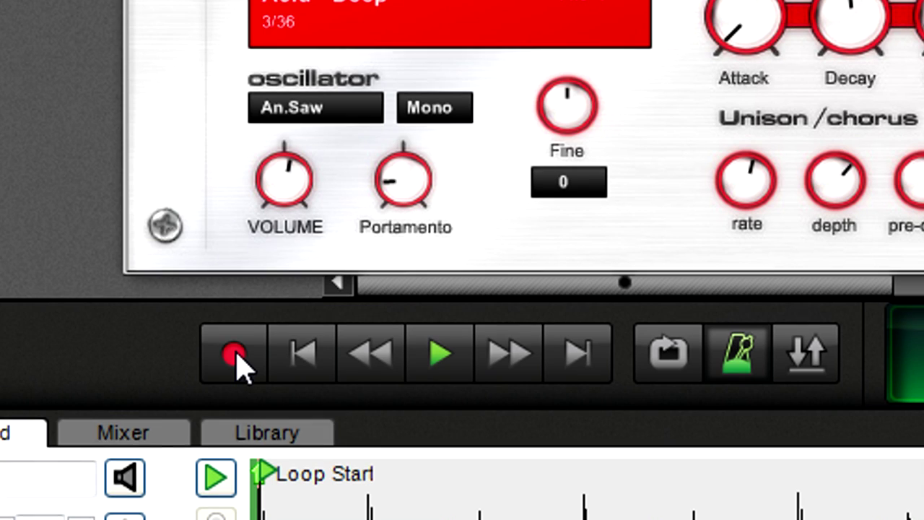
click(236, 355)
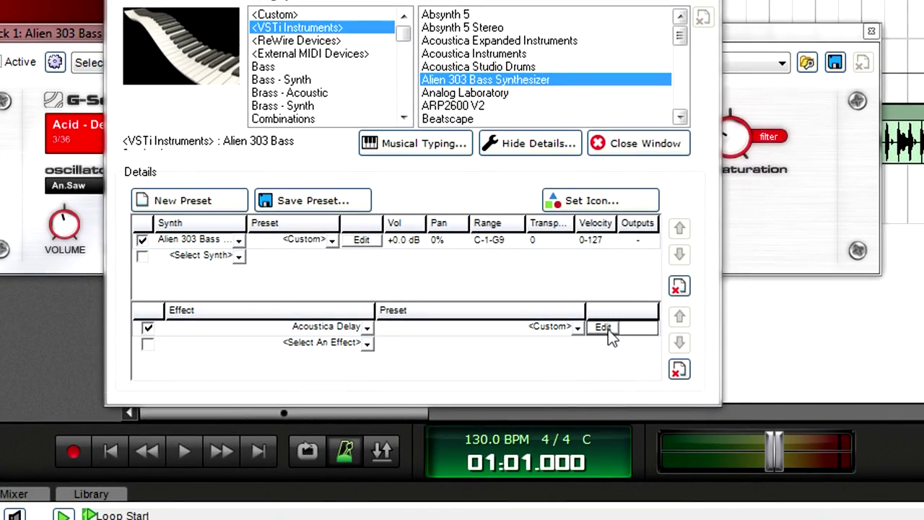
MIDI-learn the Acoustica Delay's Wet Mix to CC 7, then record wet-mix automation, reaching 18
click(607, 329)
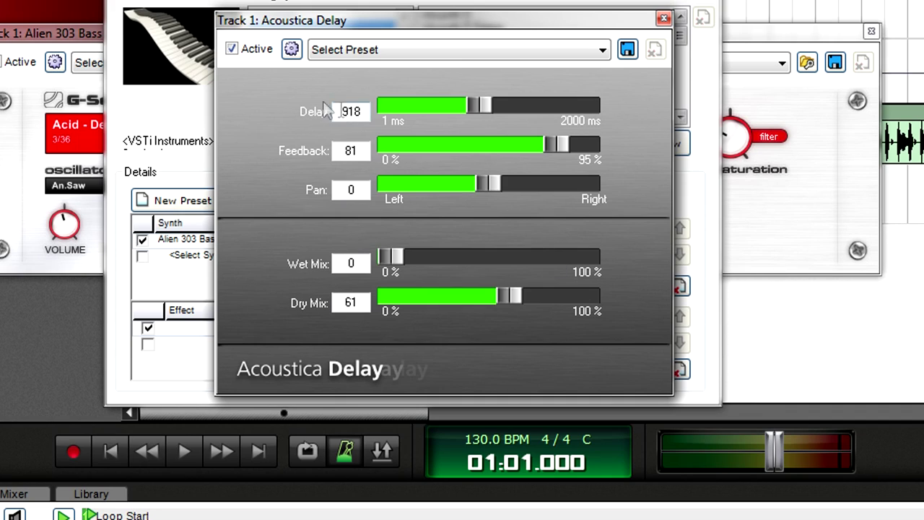
click(290, 50)
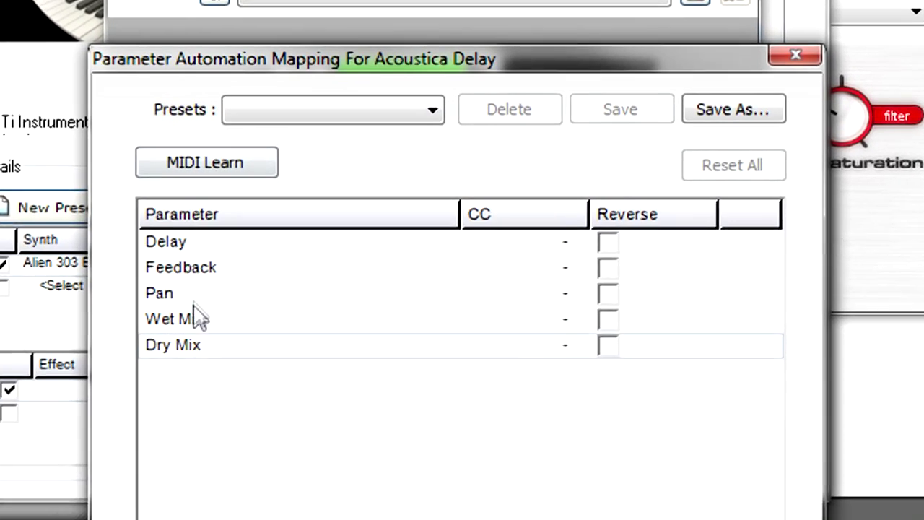
click(278, 280)
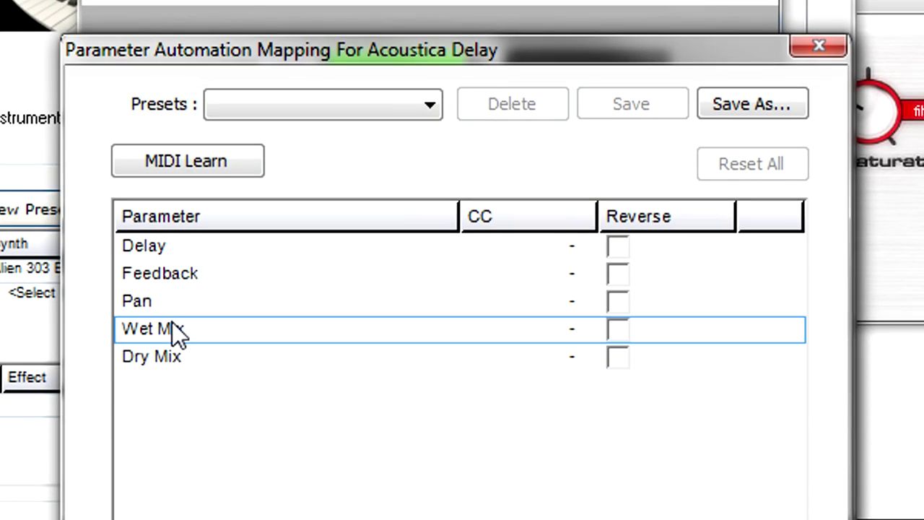
click(174, 154)
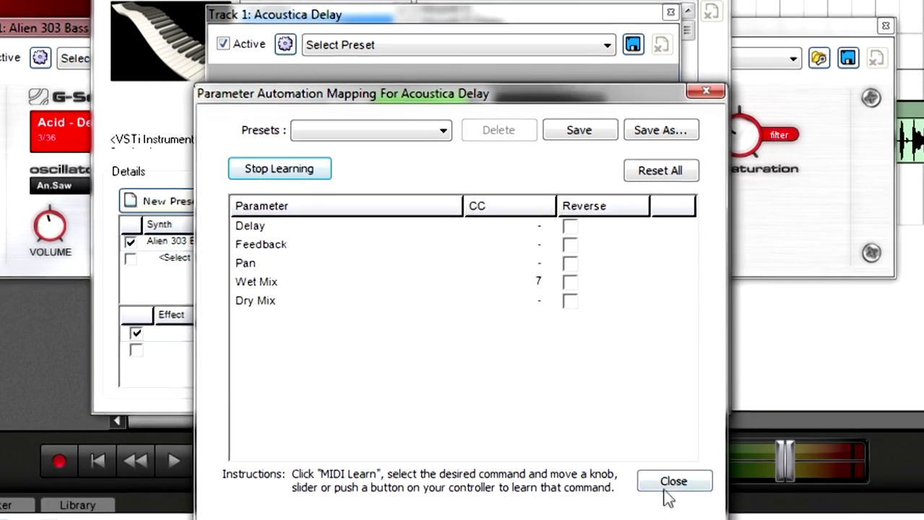
click(668, 483)
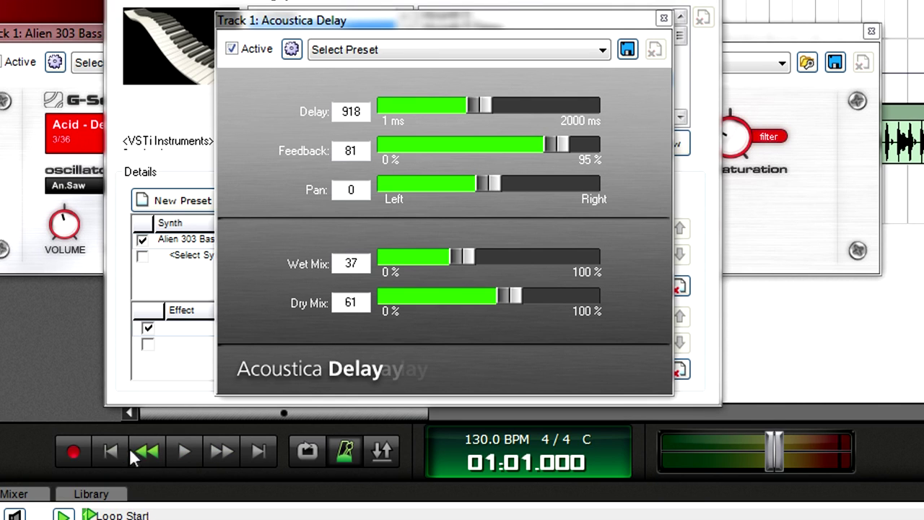
click(72, 451)
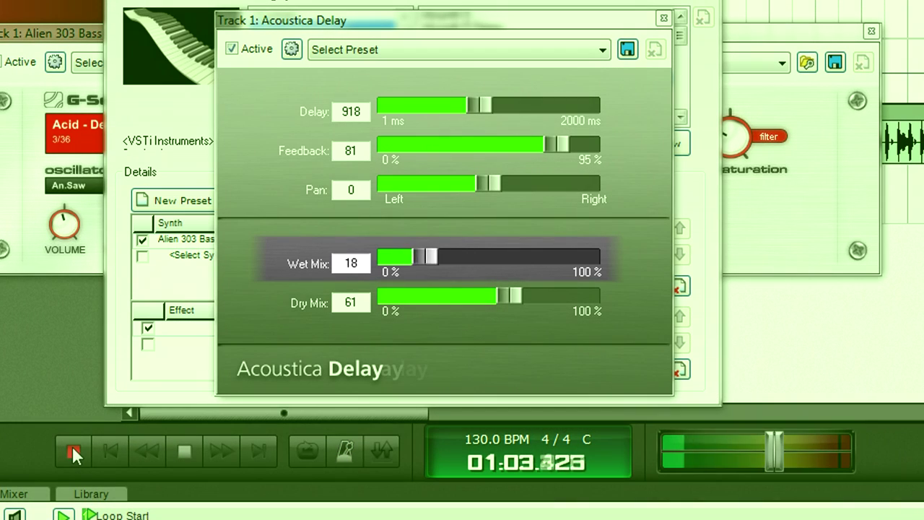